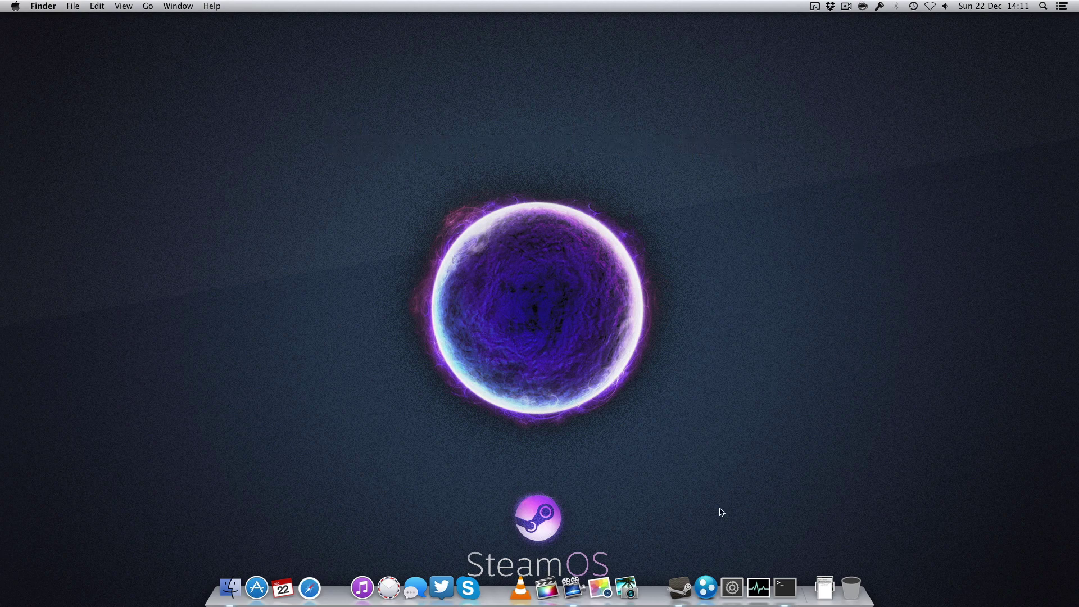
# Step: Launch Hamachi, reposition its window and bring it online so Al Mac Server appears
pyautogui.click(705, 587)
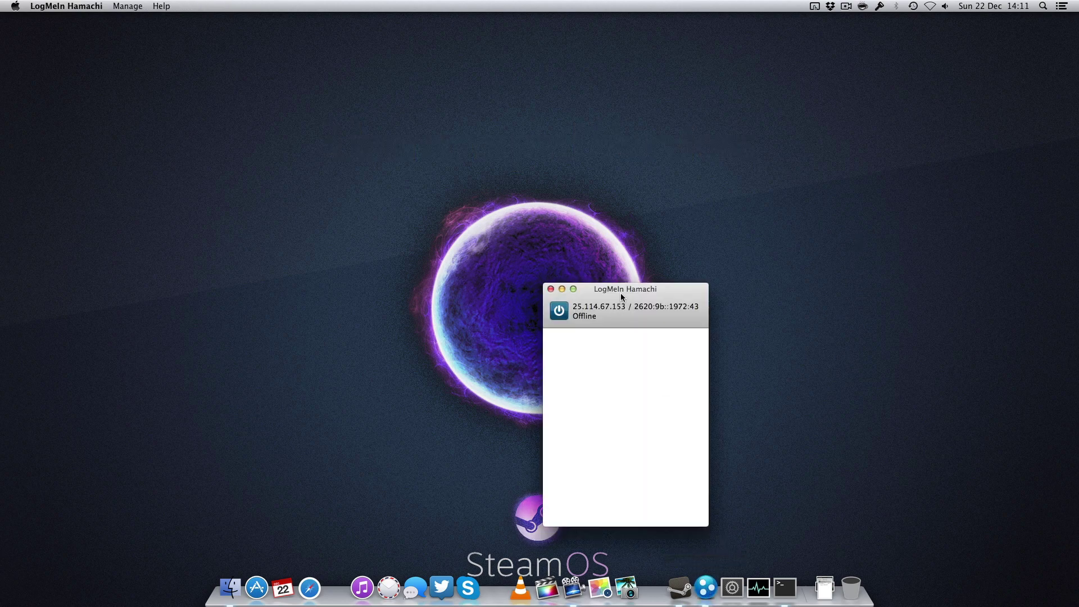
pyautogui.moveTo(608, 296); pyautogui.dragTo(566, 266)
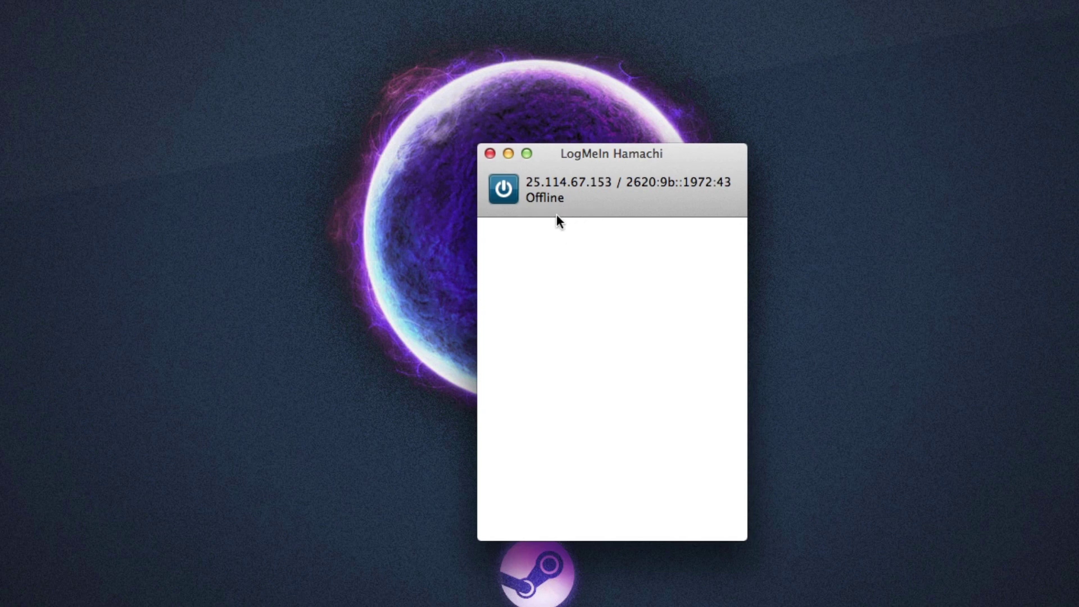
pyautogui.click(507, 195)
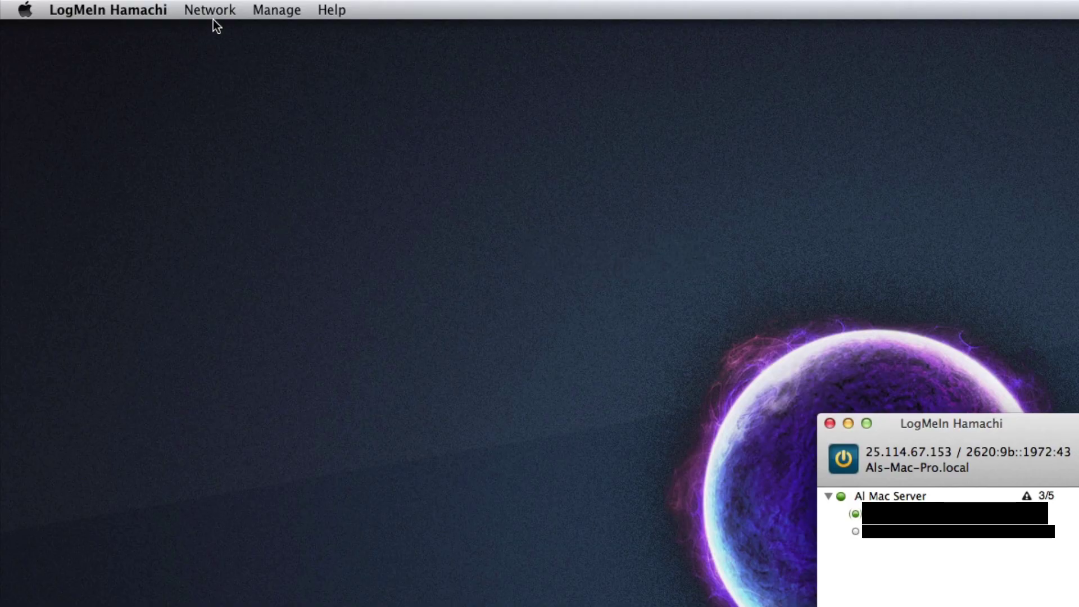
pyautogui.click(211, 12)
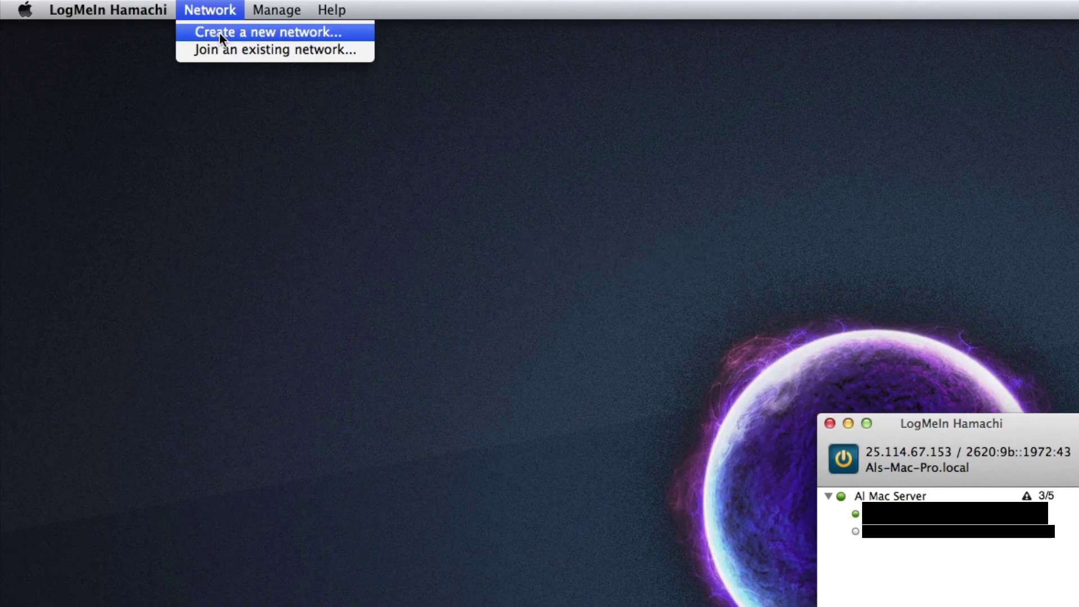
# Step: Create the network 'Tutorial Server Mac', entering and confirming its password
pyautogui.click(219, 32)
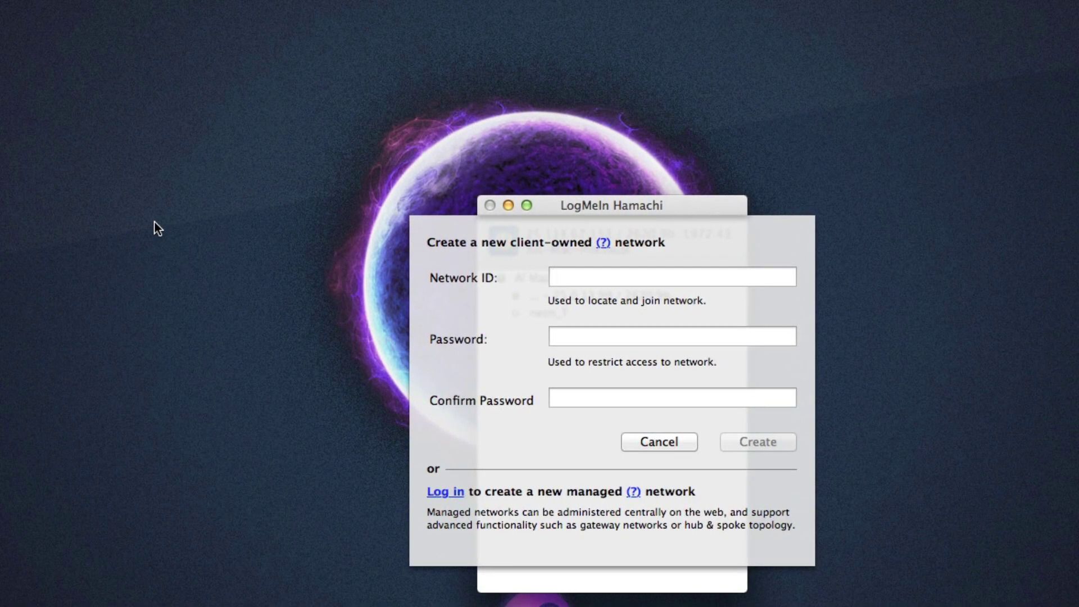
pyautogui.write('Tutorial')
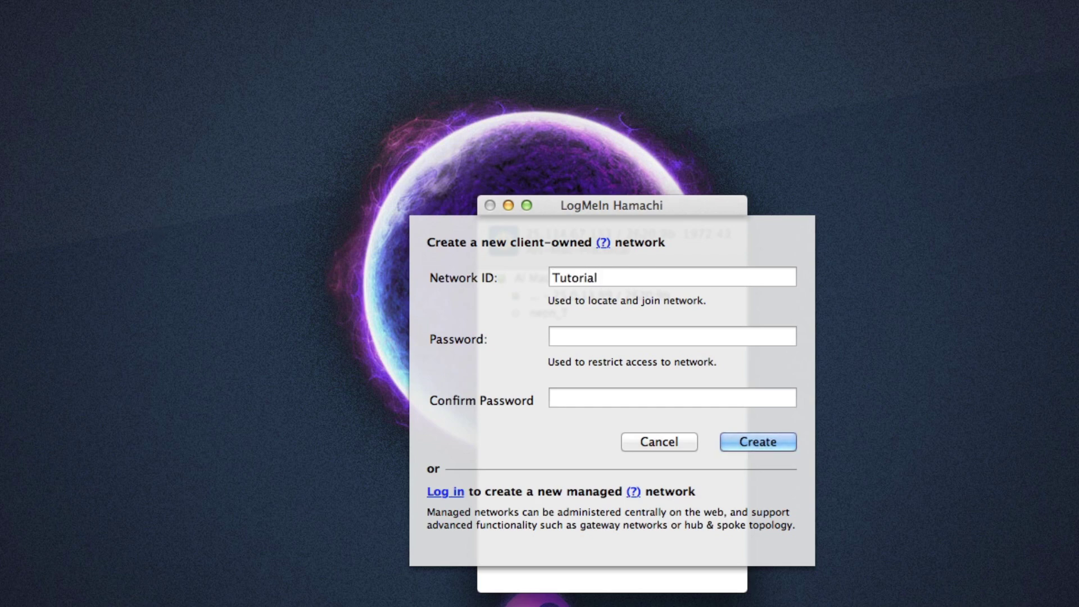
pyautogui.write(' Server Mac')
pyautogui.click(562, 327)
pyautogui.write('•••••')
pyautogui.press('Tab')
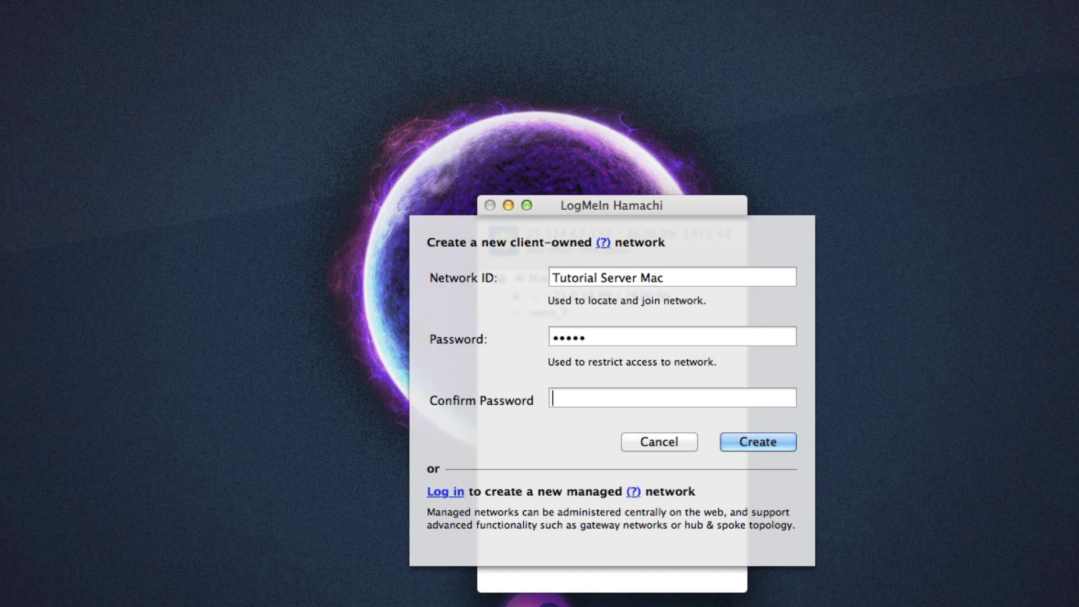
pyautogui.write('•••••')
pyautogui.click(750, 437)
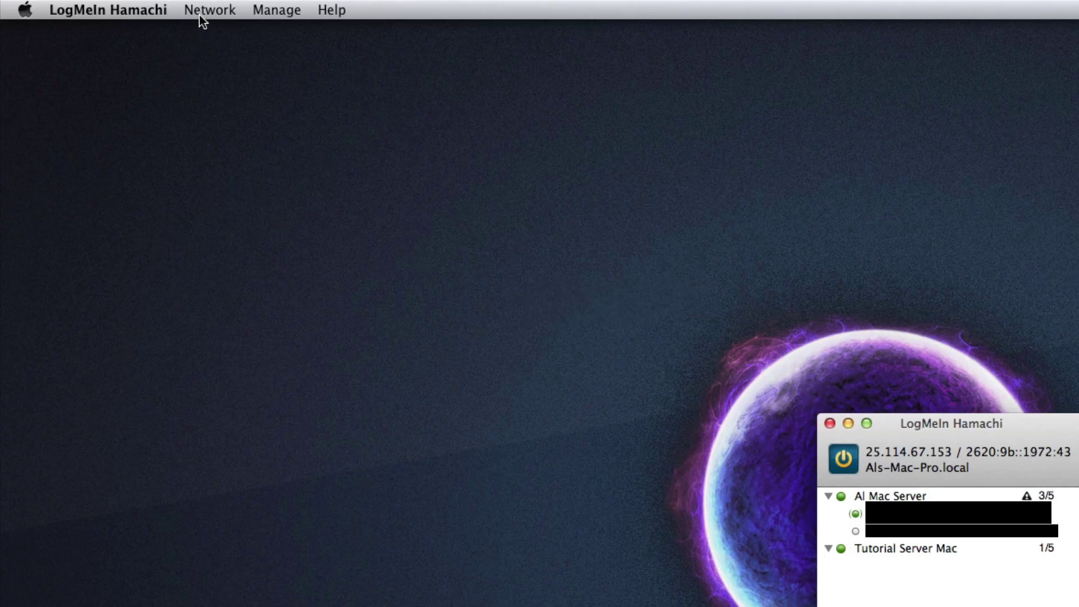
pyautogui.click(202, 10)
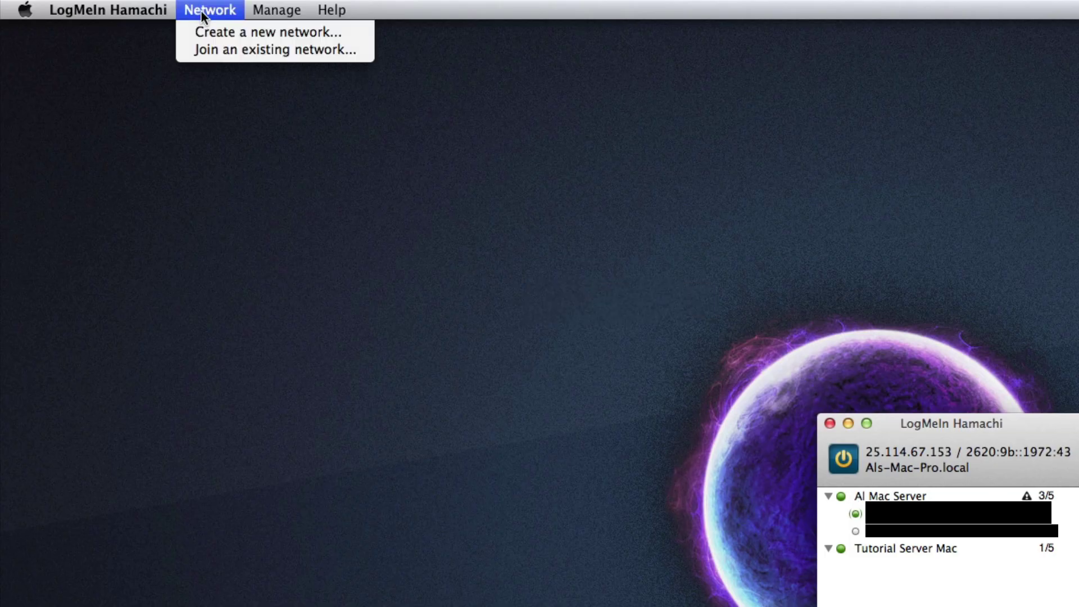
pyautogui.click(223, 50)
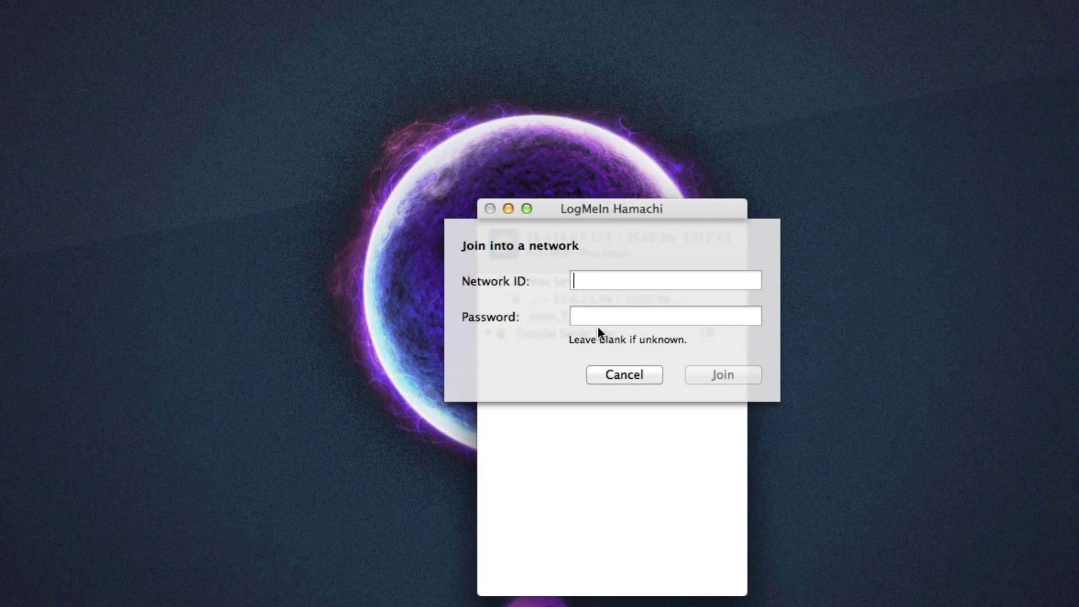
pyautogui.click(646, 376)
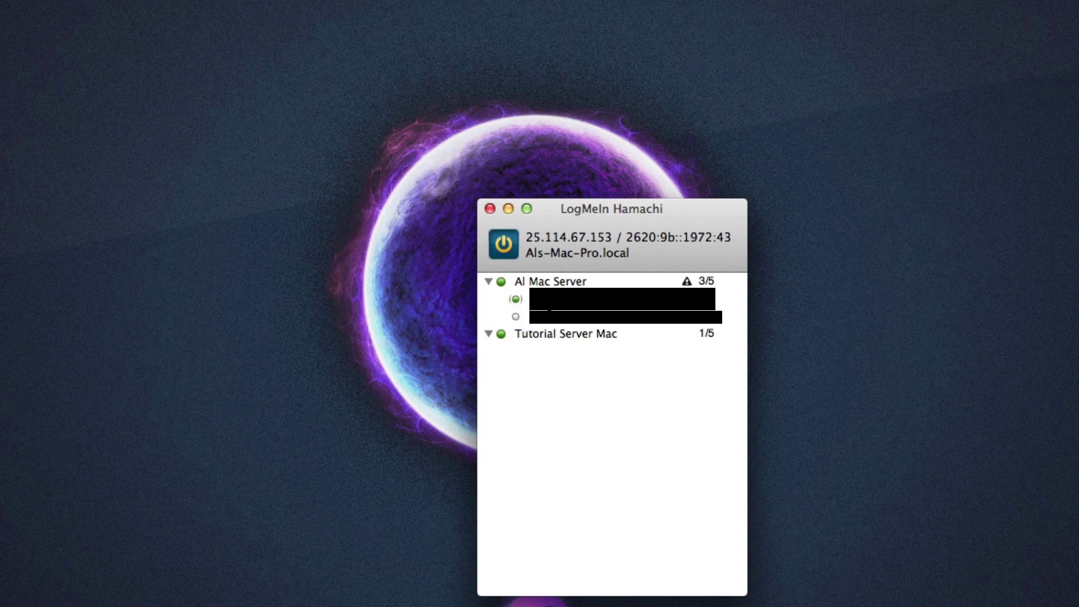
pyautogui.moveTo(550, 325)
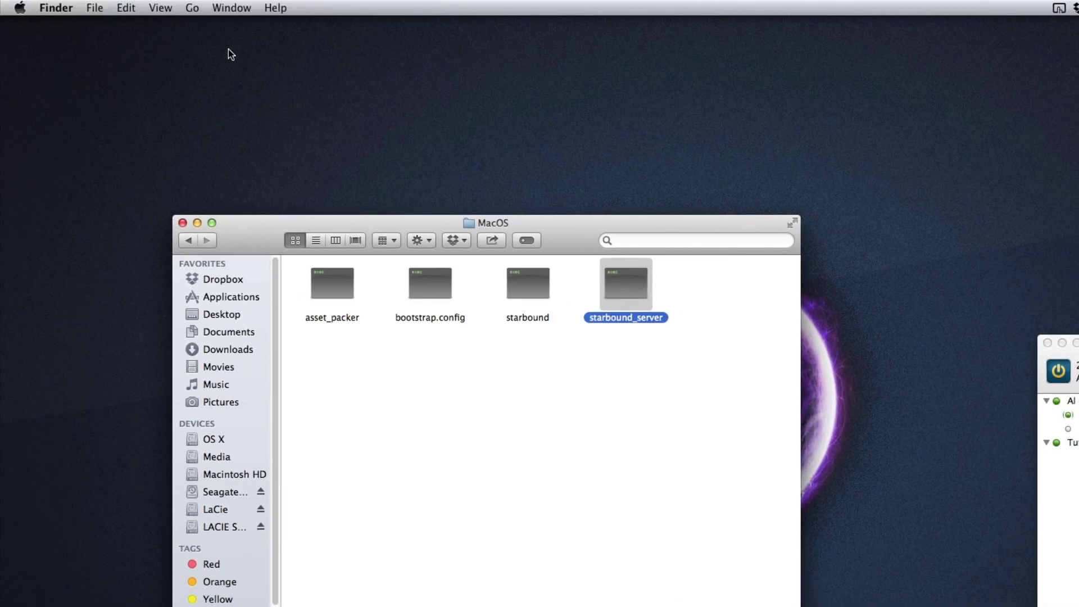
# Step: Go to the hidden Library and open Application Support > Steam > SteamApps > common > Starbound
pyautogui.click(192, 8)
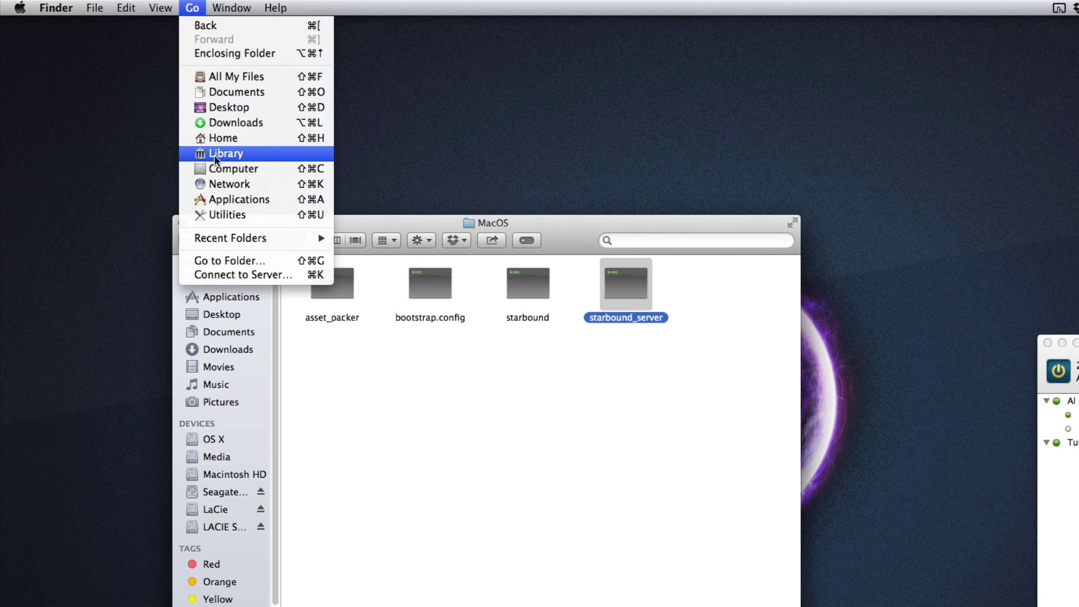
pyautogui.press('alt')
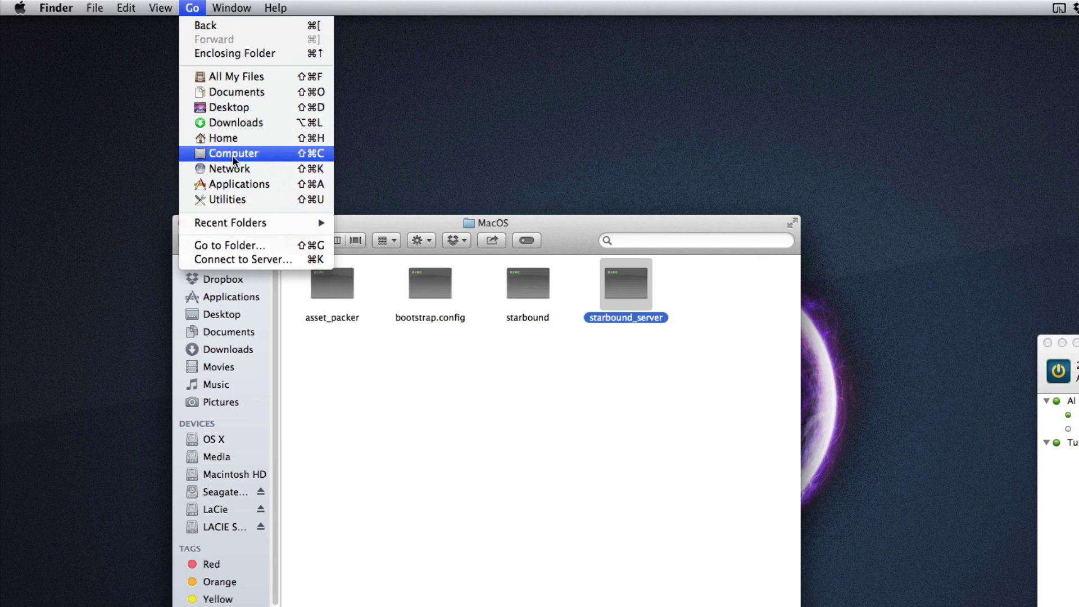
pyautogui.press('alt')
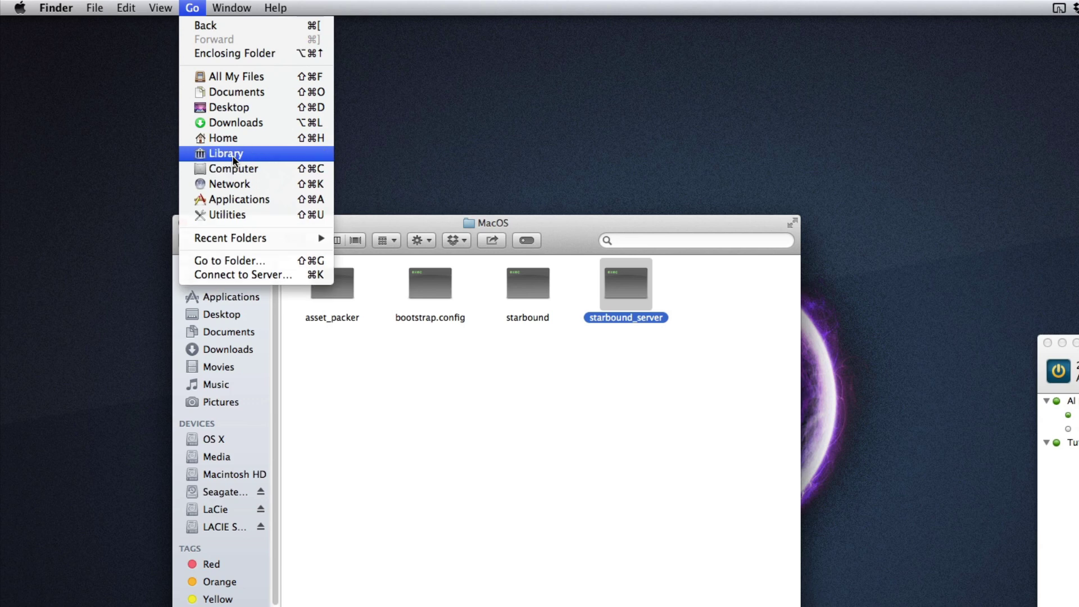
pyautogui.click(234, 159)
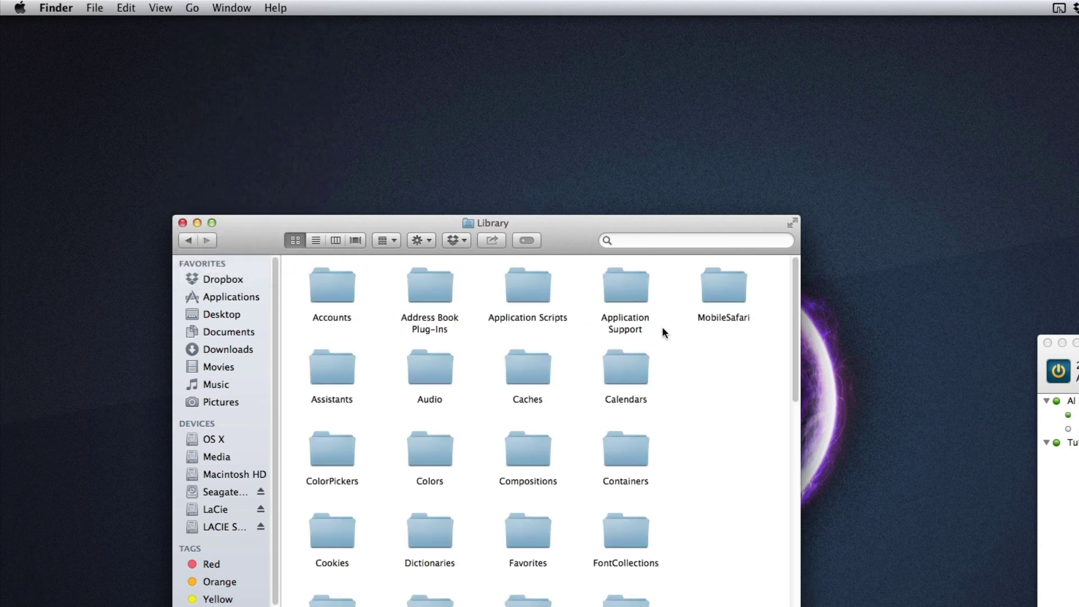
pyautogui.doubleClick(642, 294)
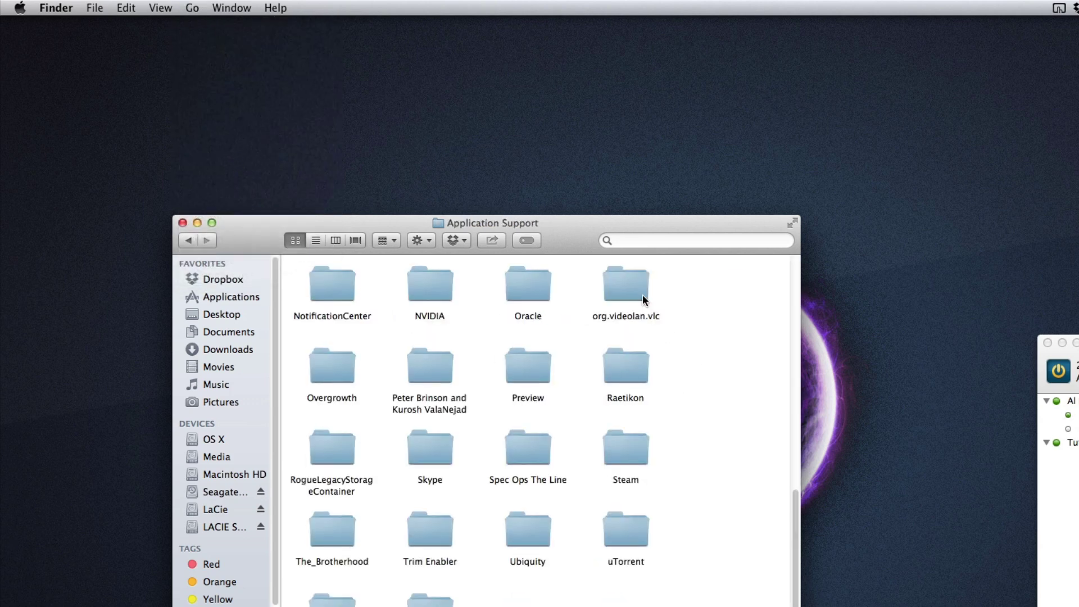
pyautogui.doubleClick(627, 450)
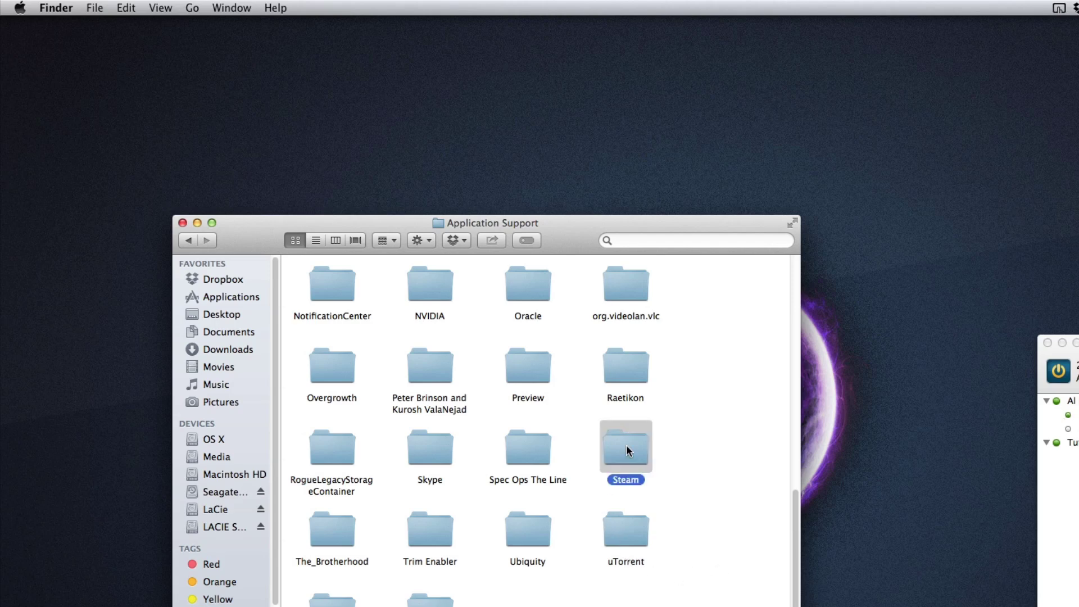
pyautogui.doubleClick(340, 453)
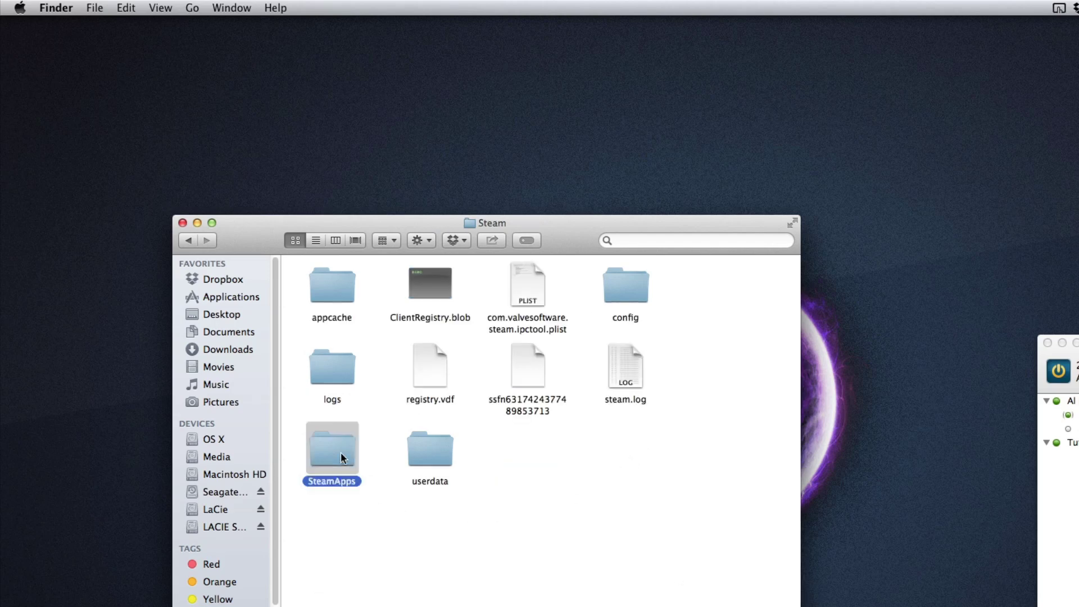
pyautogui.doubleClick(443, 388)
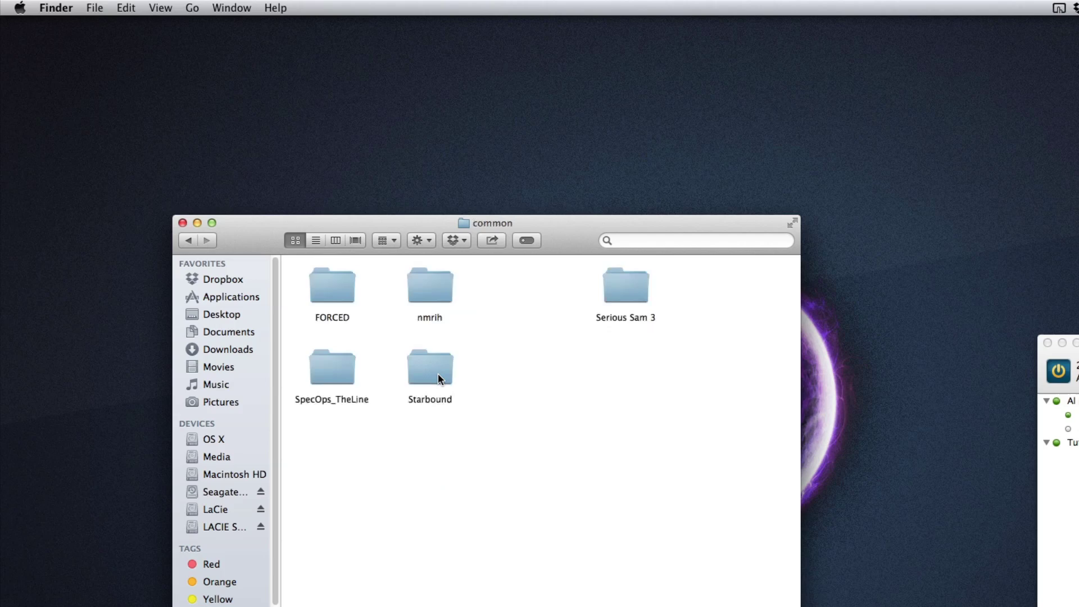
pyautogui.doubleClick(424, 366)
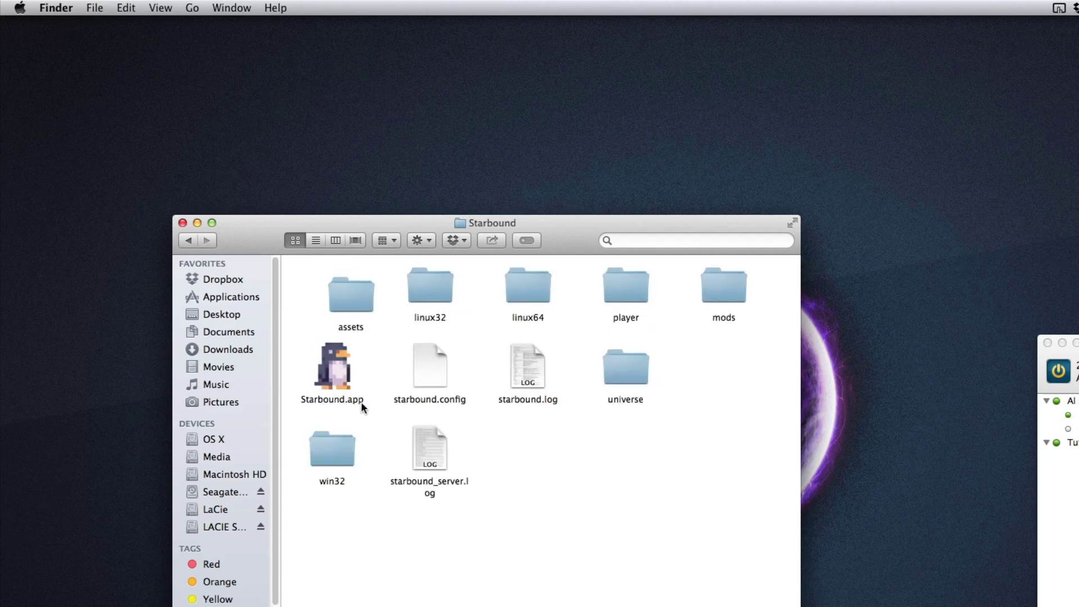
# Step: Show the package contents of Starbound.app and open its Contents folder
pyautogui.rightClick(331, 379)
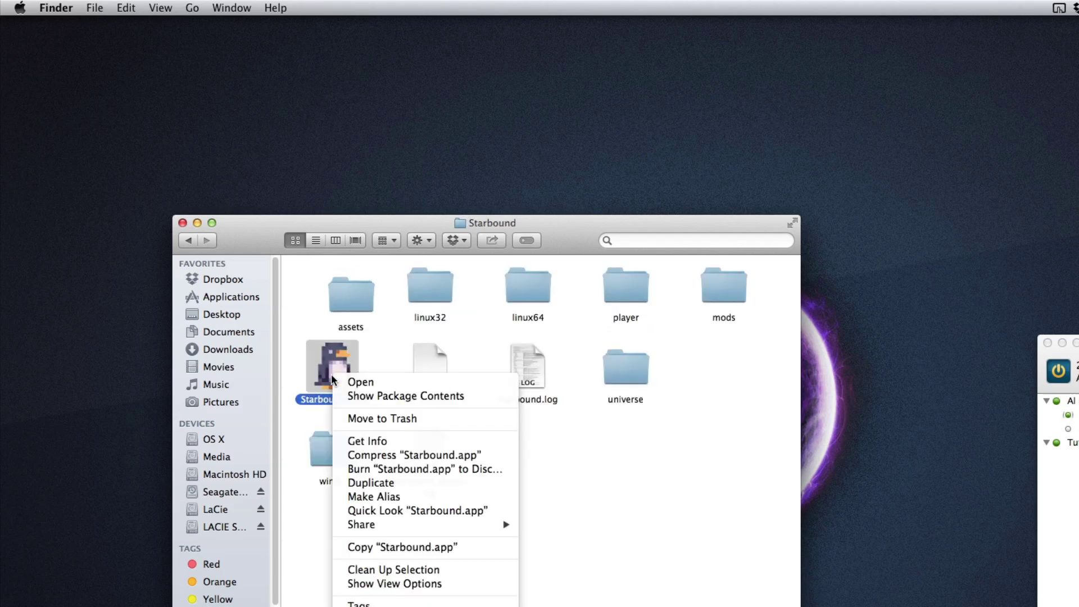
pyautogui.click(363, 397)
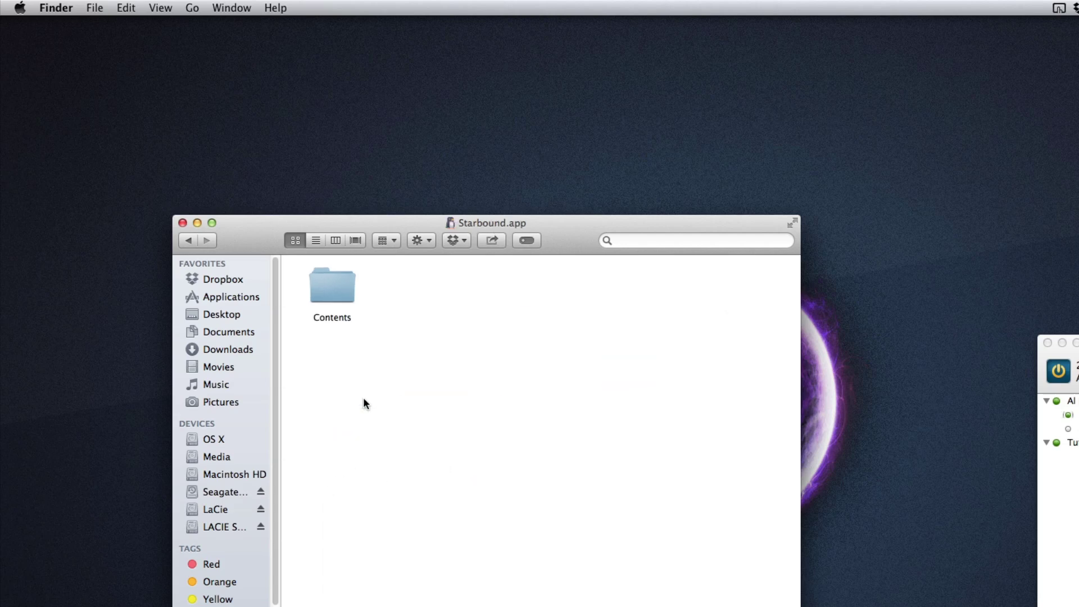
pyautogui.doubleClick(330, 292)
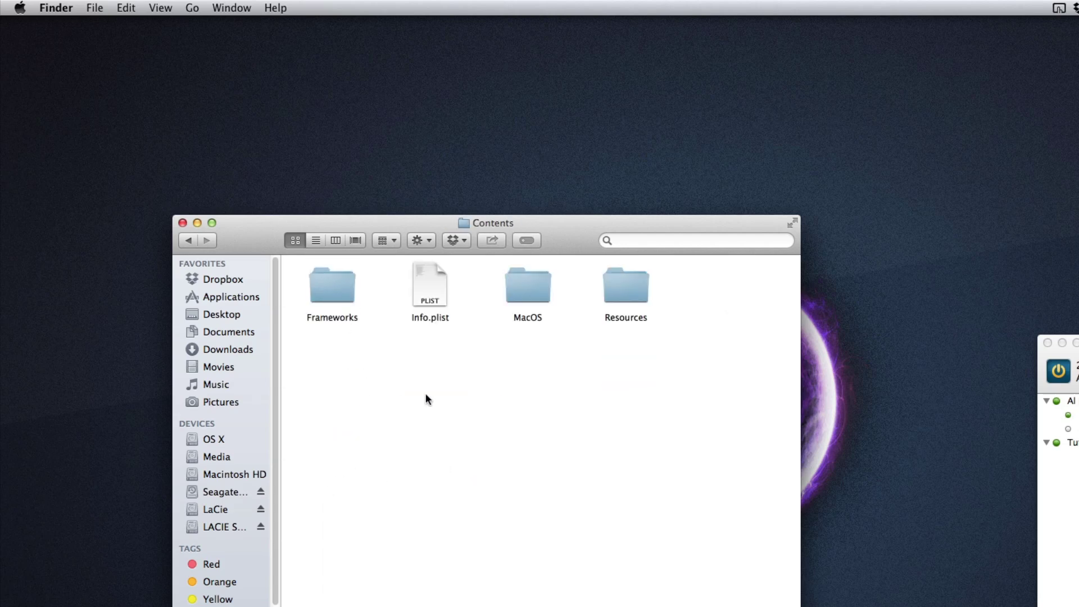
pyautogui.click(514, 291)
# Step: Run starbound_server from the MacOS folder so Terminal starts the server on port 21025
pyautogui.doubleClick(513, 295)
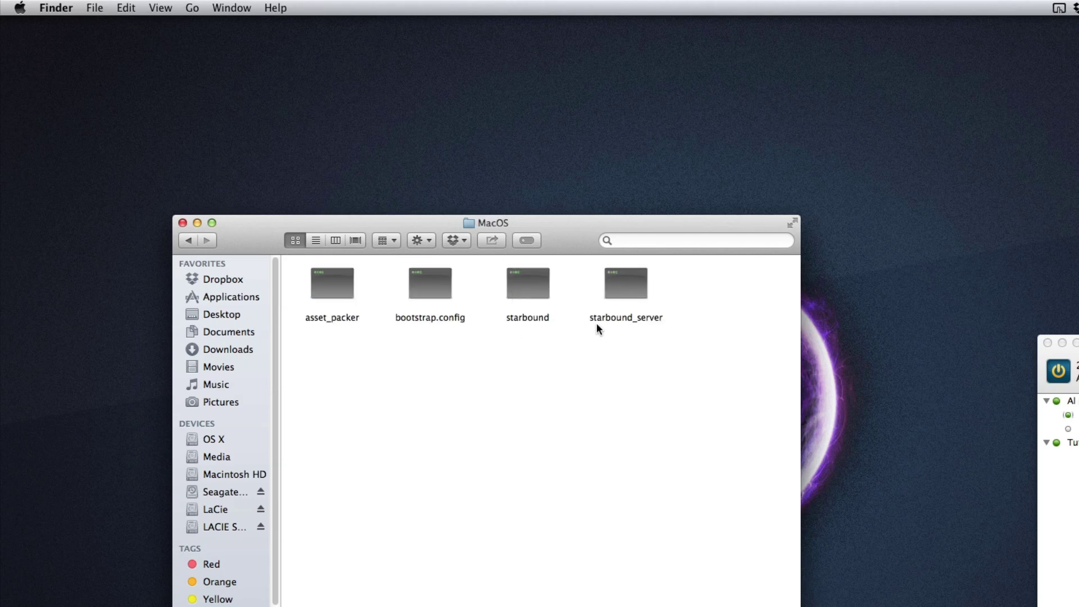
pyautogui.doubleClick(625, 314)
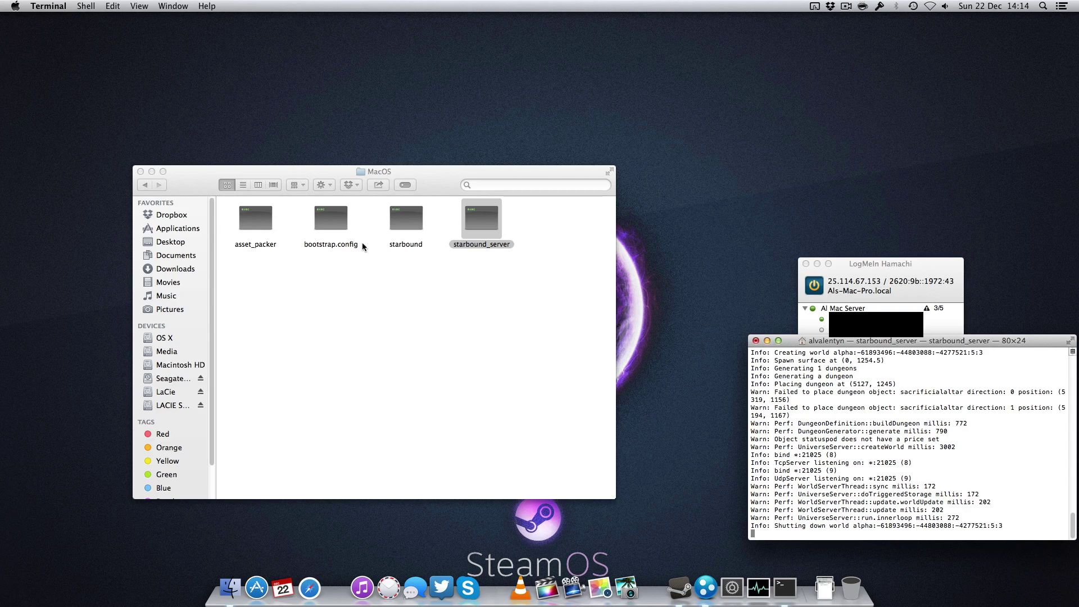
# Step: Bring the Hamachi window with address 25.114.67.153 forward and park it top-right beside the server log
pyautogui.click(152, 171)
pyautogui.click(874, 259)
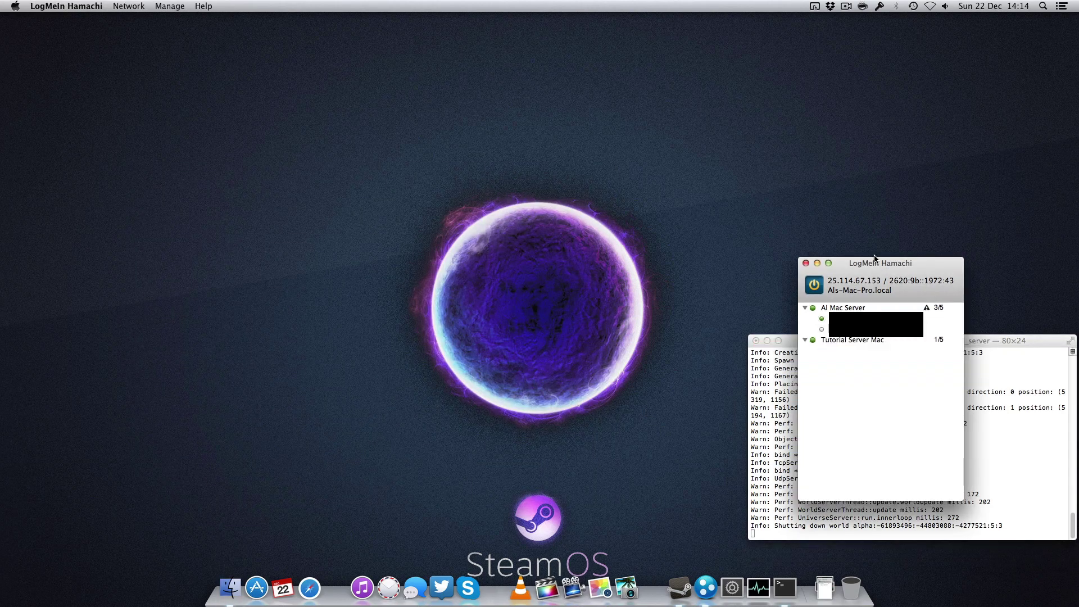
pyautogui.moveTo(874, 259); pyautogui.dragTo(919, 78)
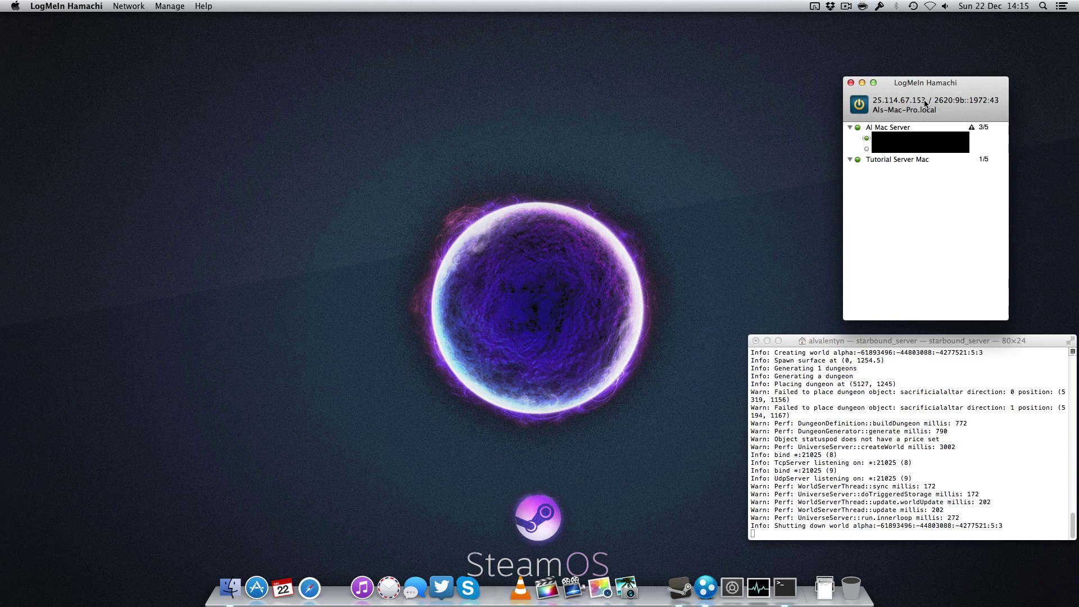
# Step: Launch Starbound from Steam's Dock menu, reposition it, and pick a Multiplayer character
pyautogui.rightClick(686, 588)
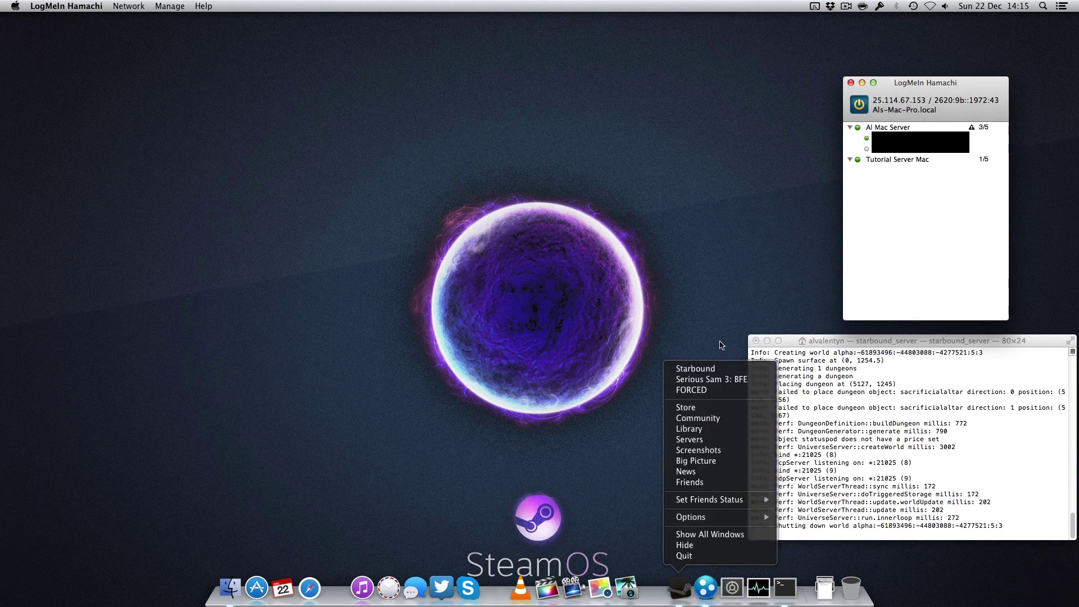
pyautogui.click(695, 368)
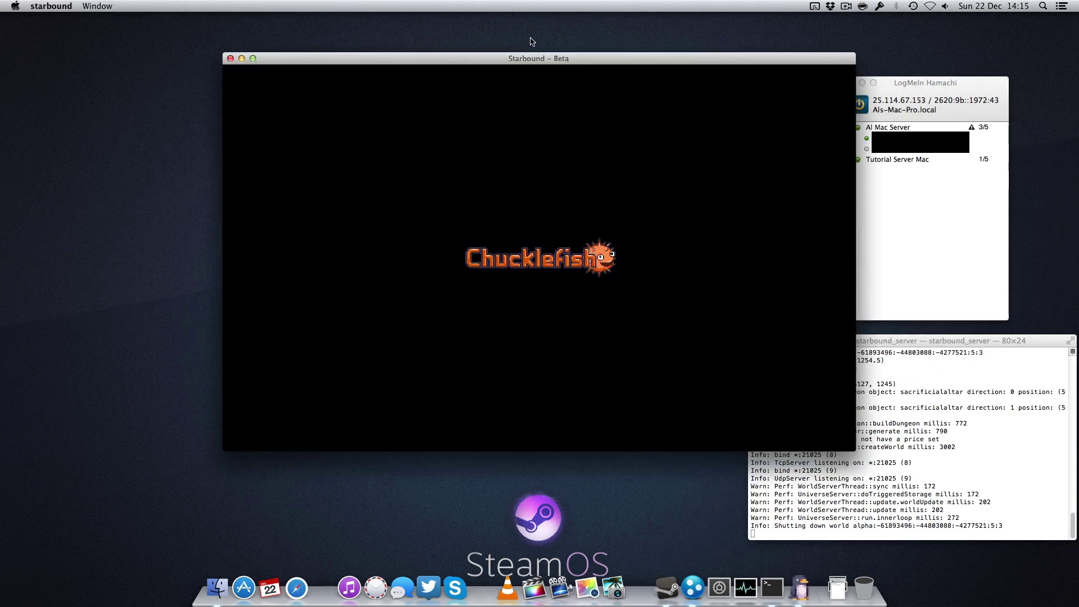
pyautogui.moveTo(531, 61); pyautogui.dragTo(386, 62)
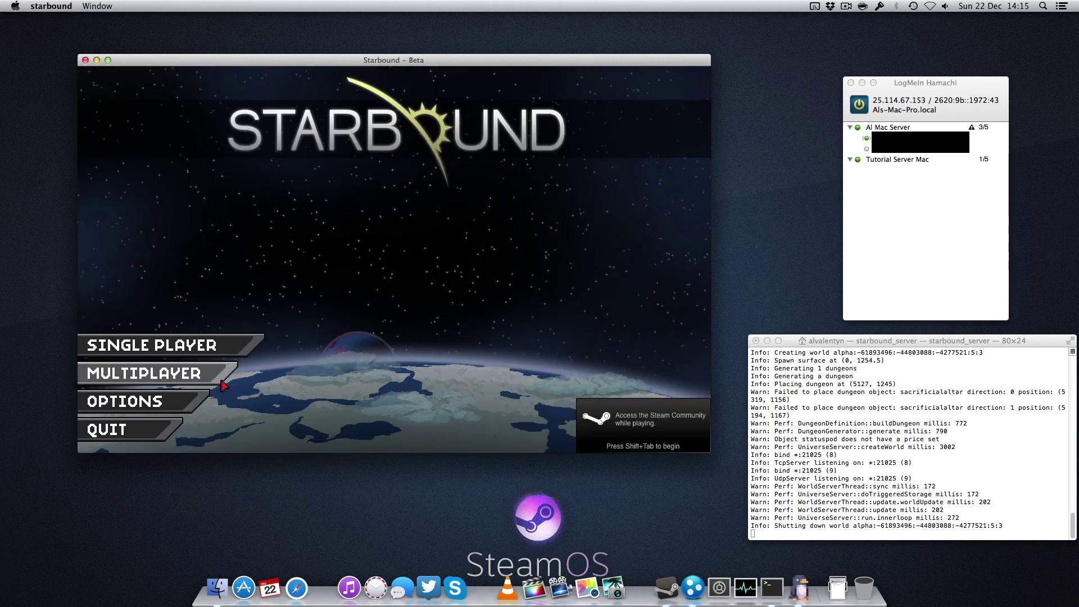
pyautogui.click(204, 376)
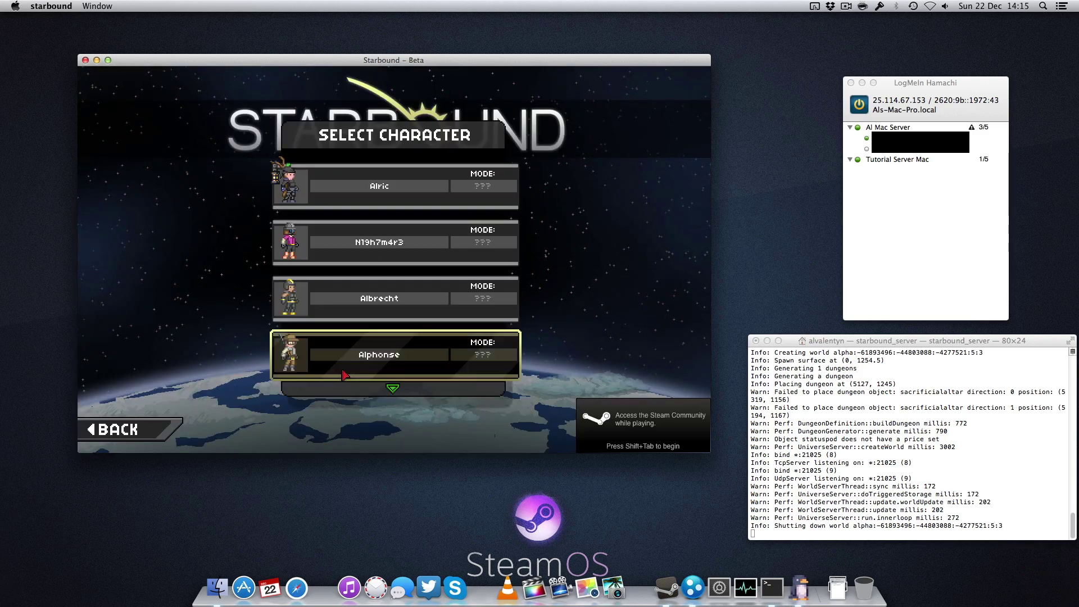
pyautogui.click(402, 256)
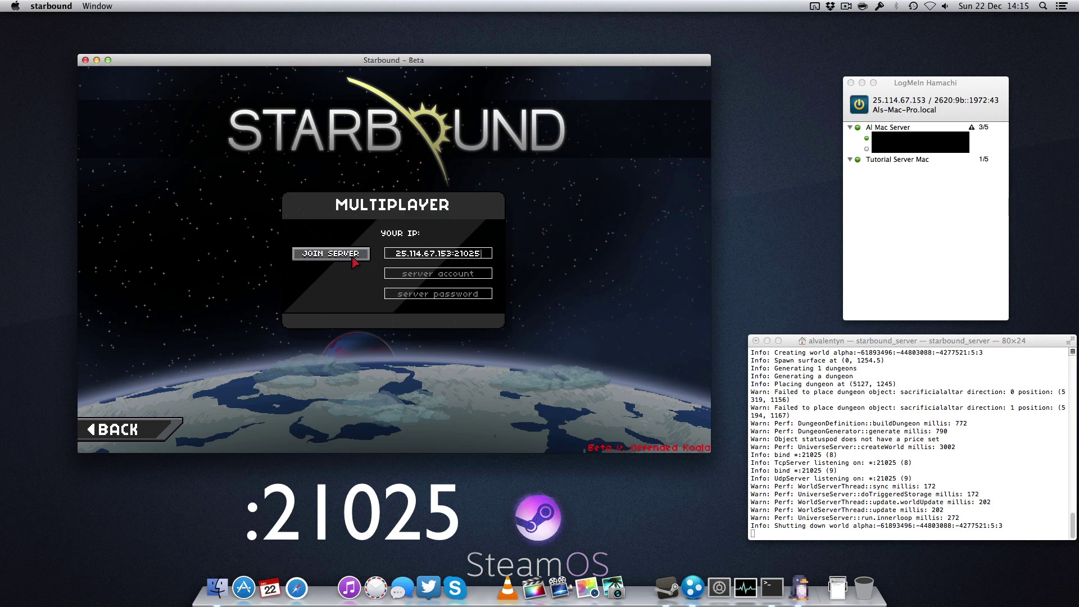
# Step: Join the server at 25.114.67.153:21025 and walk to the teleporter to beam down to Alpha Xi Tau 23 II
pyautogui.click(330, 254)
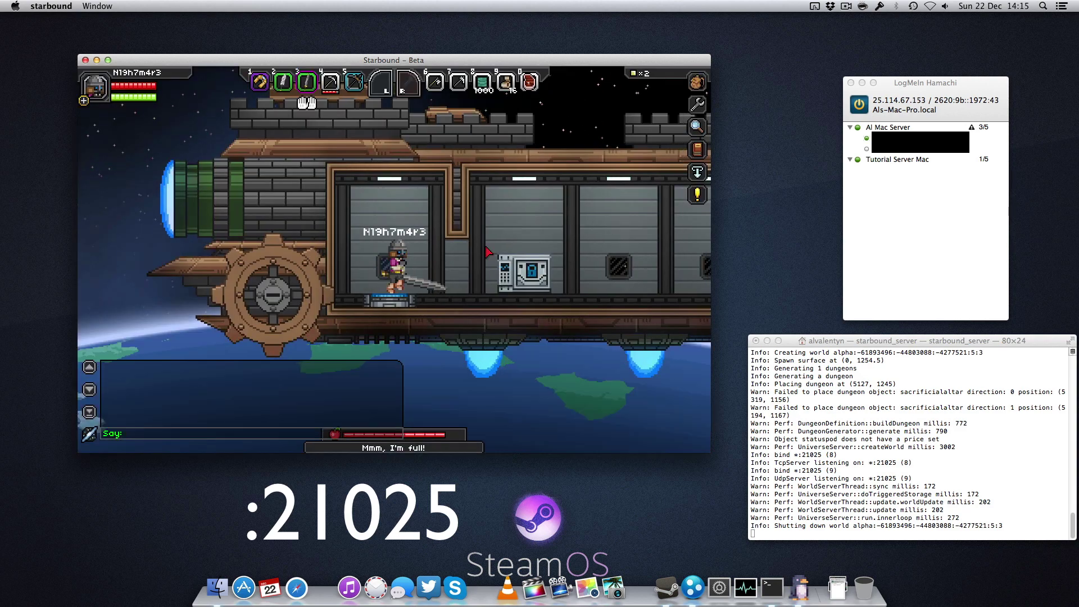
pyautogui.press('d')
pyautogui.press('space')
pyautogui.press('a')
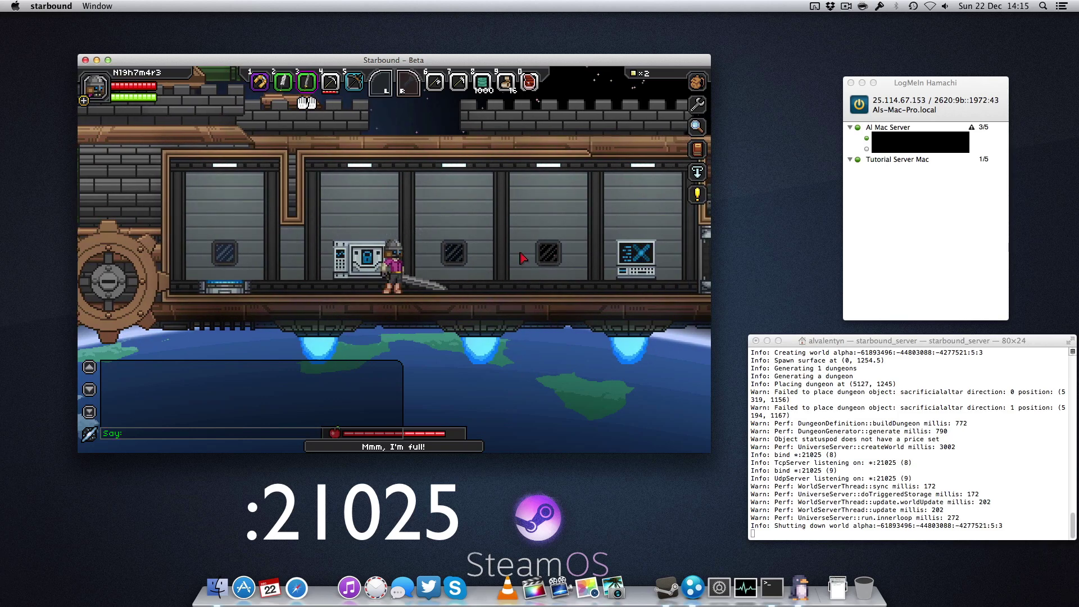
pyautogui.press('a')
pyautogui.click(390, 250)
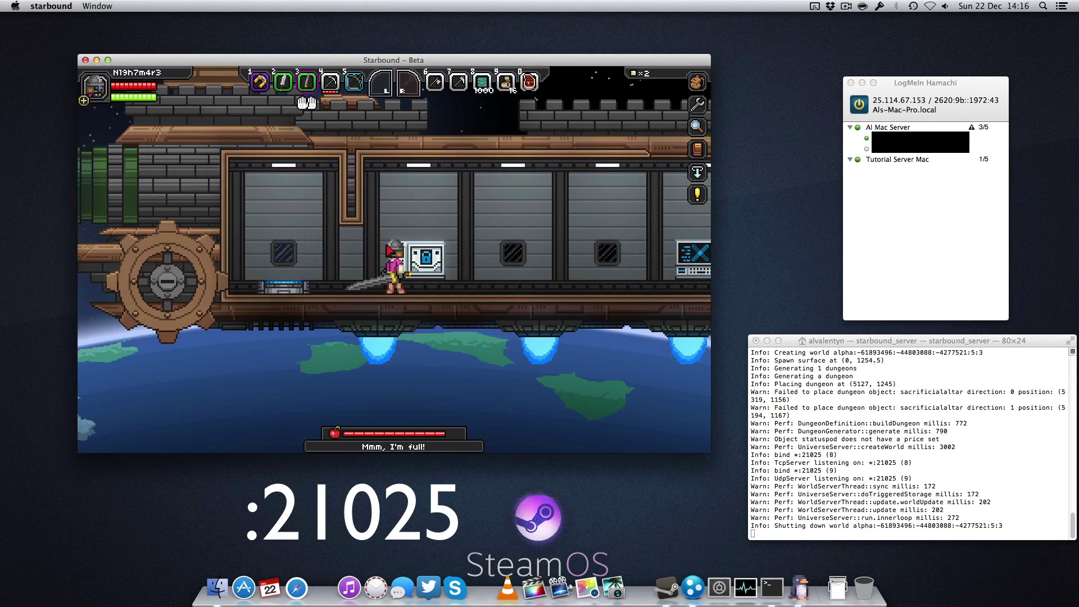
pyautogui.press('a')
pyautogui.press('e')
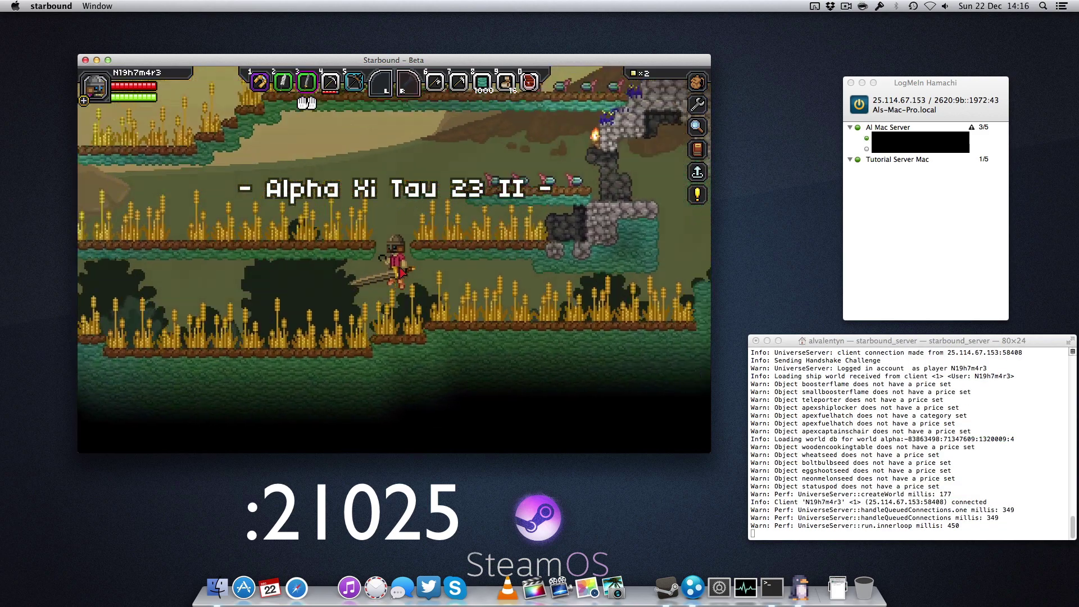
# Step: Walk left across the planet surface and climb toward the higher ledge
pyautogui.press('a')
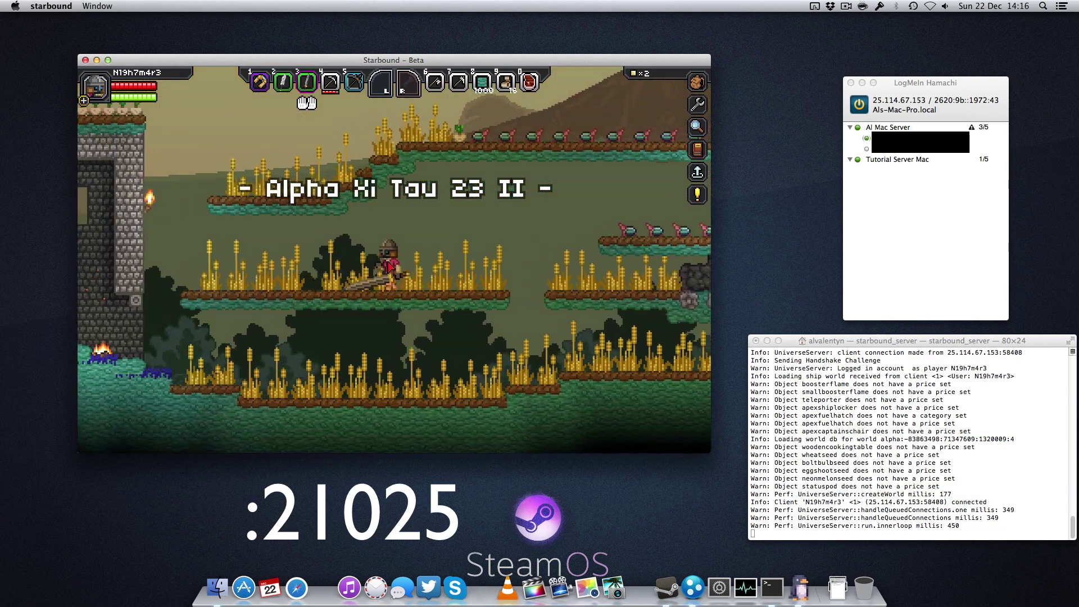
pyautogui.press('a')
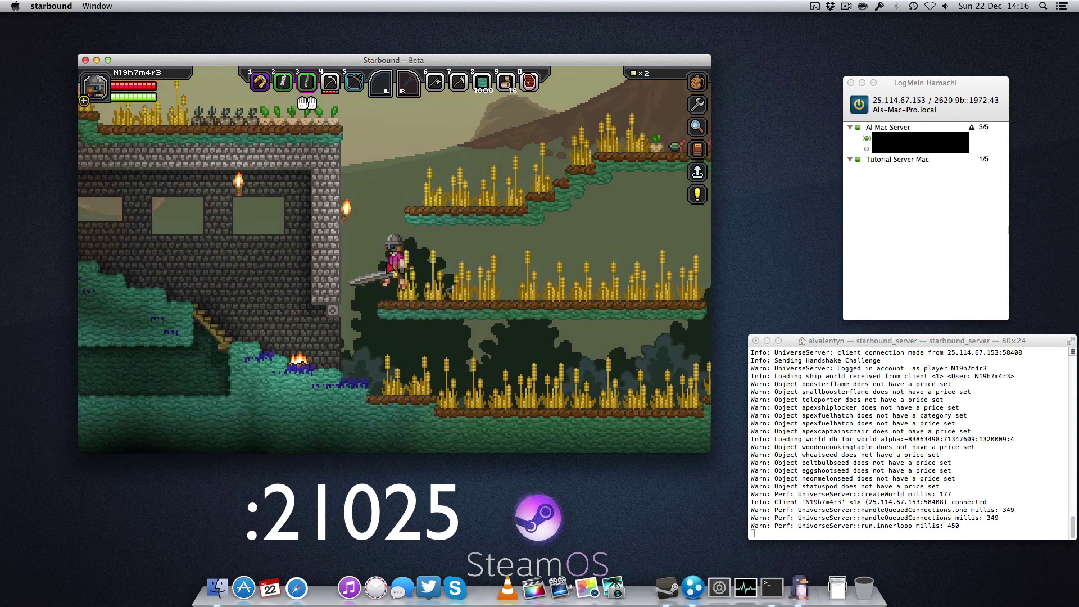
pyautogui.press('d')
pyautogui.press('space')
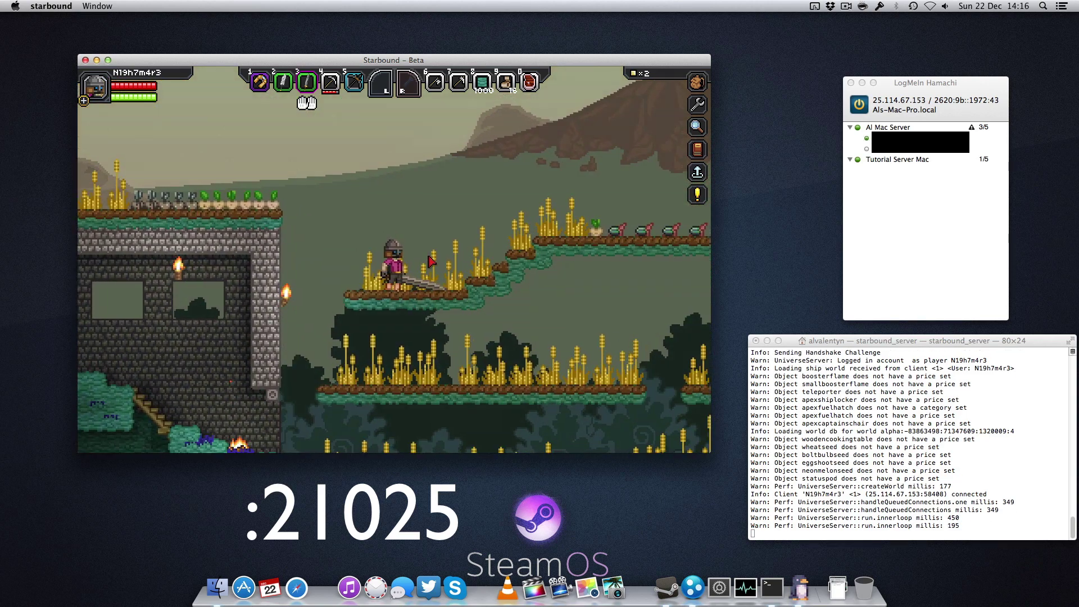
# Step: Walk the character back and forth along the grassy ledge
pyautogui.press('d')
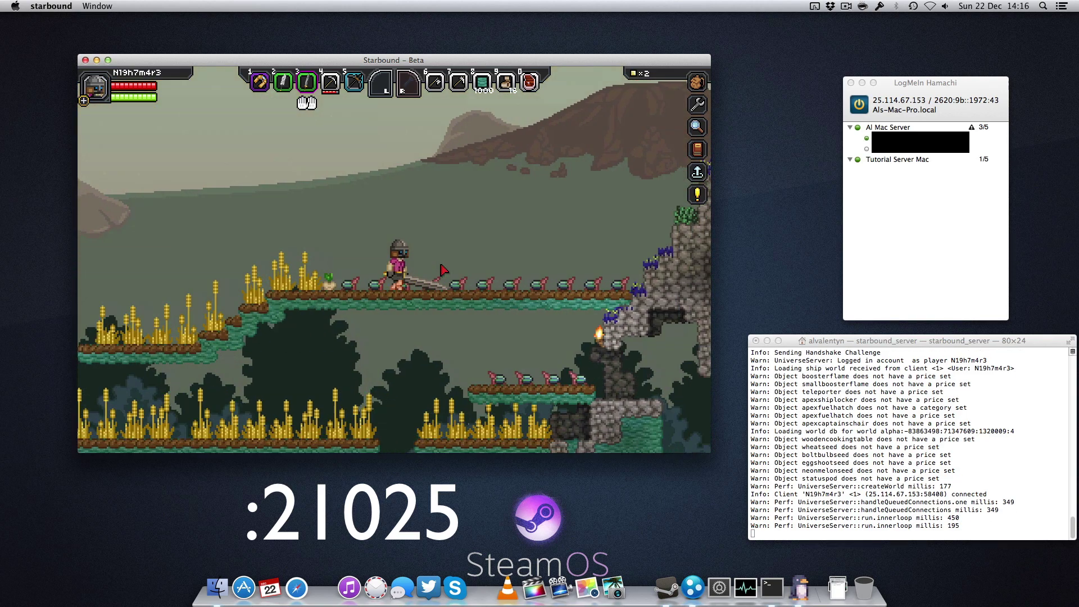
pyautogui.press('a')
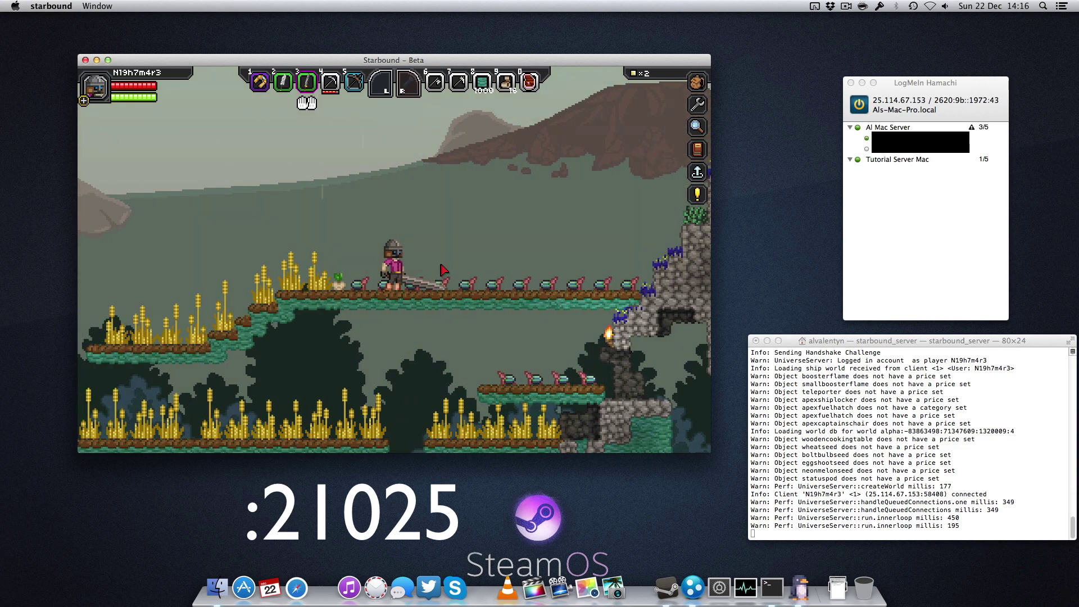
pyautogui.press('a')
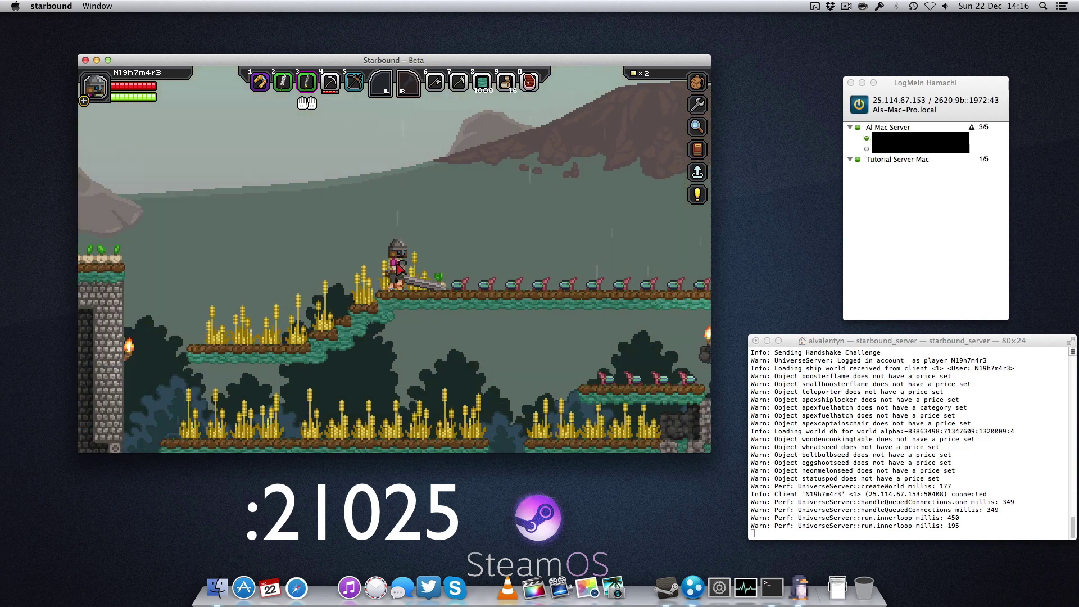
pyautogui.press('d')
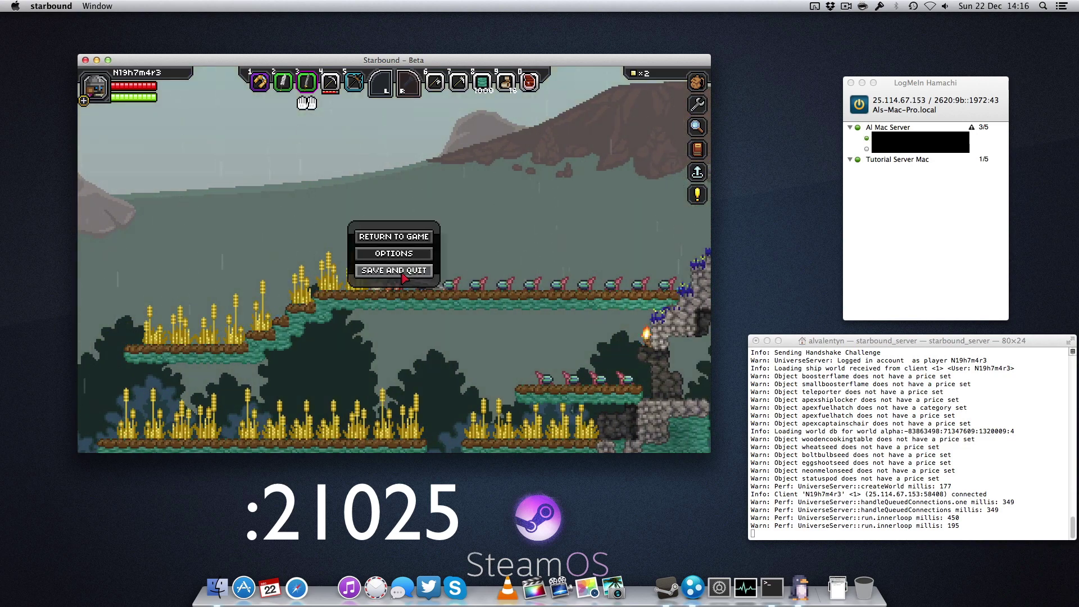
# Step: Save and quit, rejoin the server with a Multiplayer character, and walk right off the ship's teleporter
pyautogui.click(402, 274)
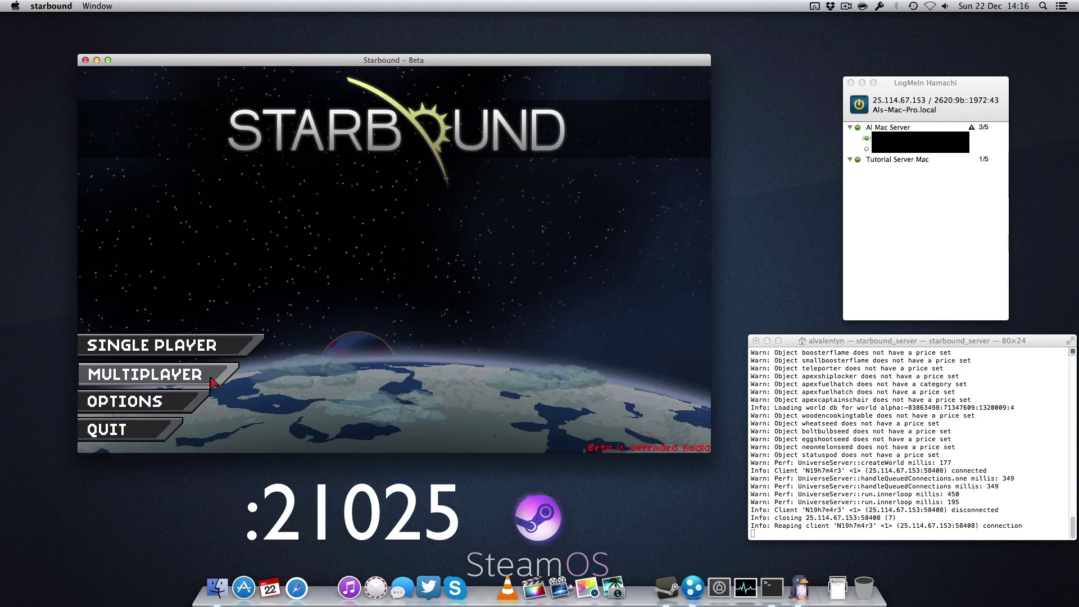
pyautogui.click(163, 373)
pyautogui.click(421, 232)
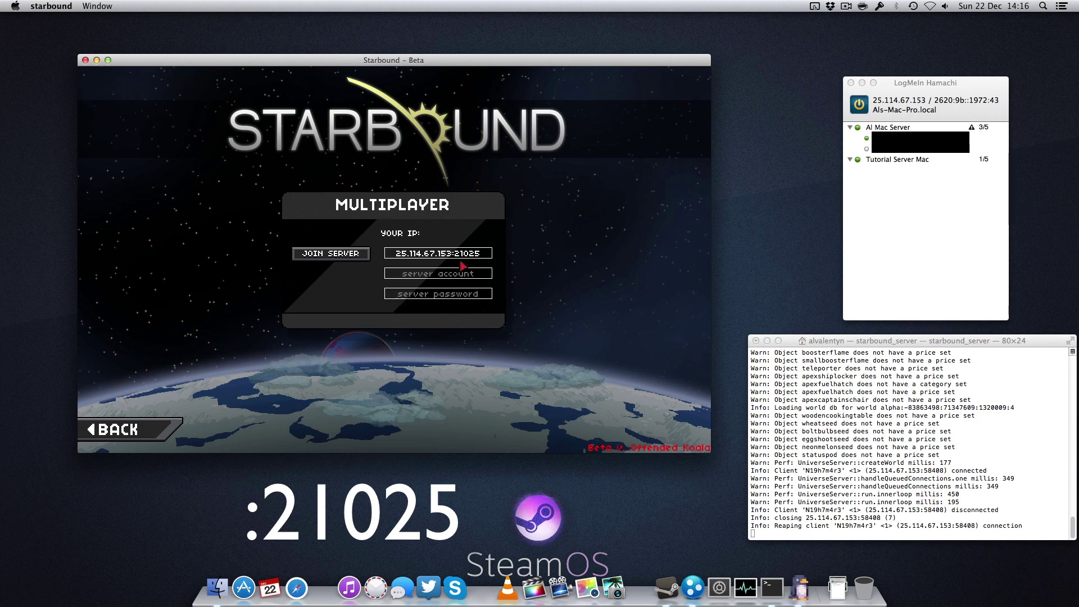
pyautogui.click(307, 253)
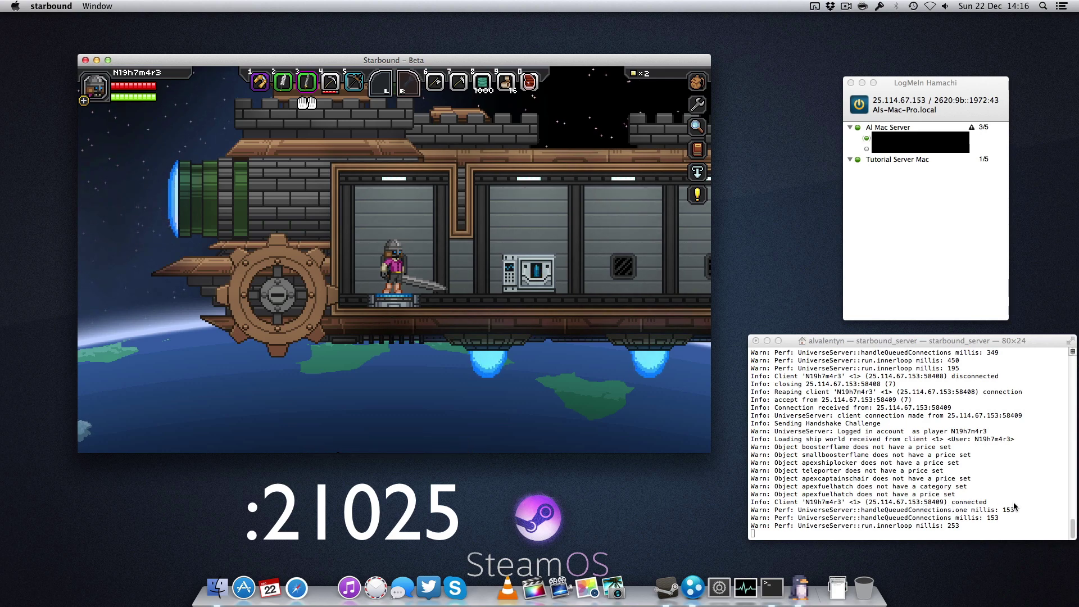
pyautogui.press('d')
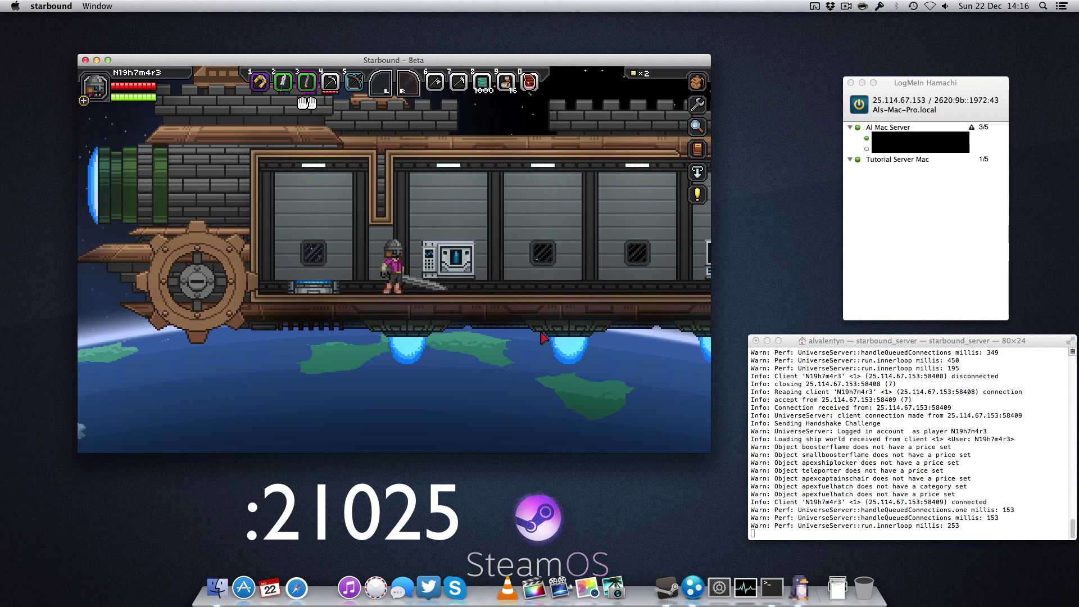
pyautogui.press('d')
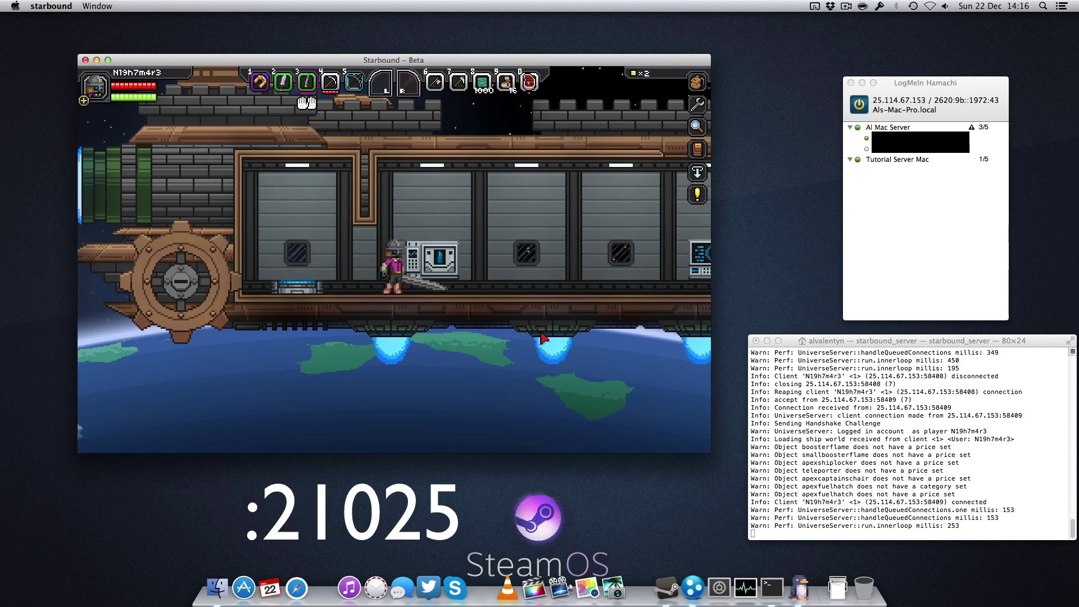